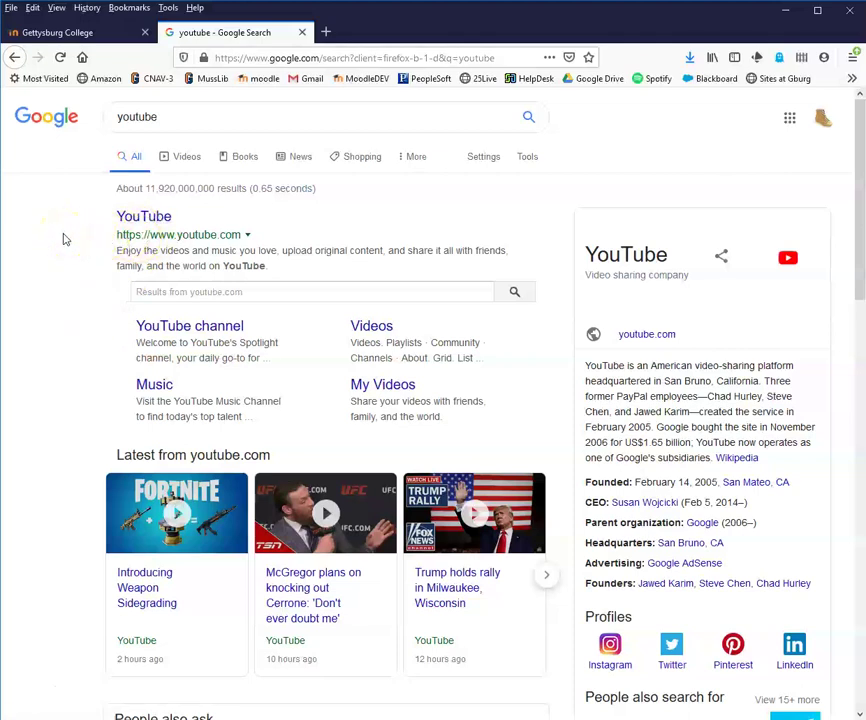
# Step: Open YouTube from the search results and upload the Creating Quiz Questions in Moodle 3.7 video file
pyautogui.click(155, 220)
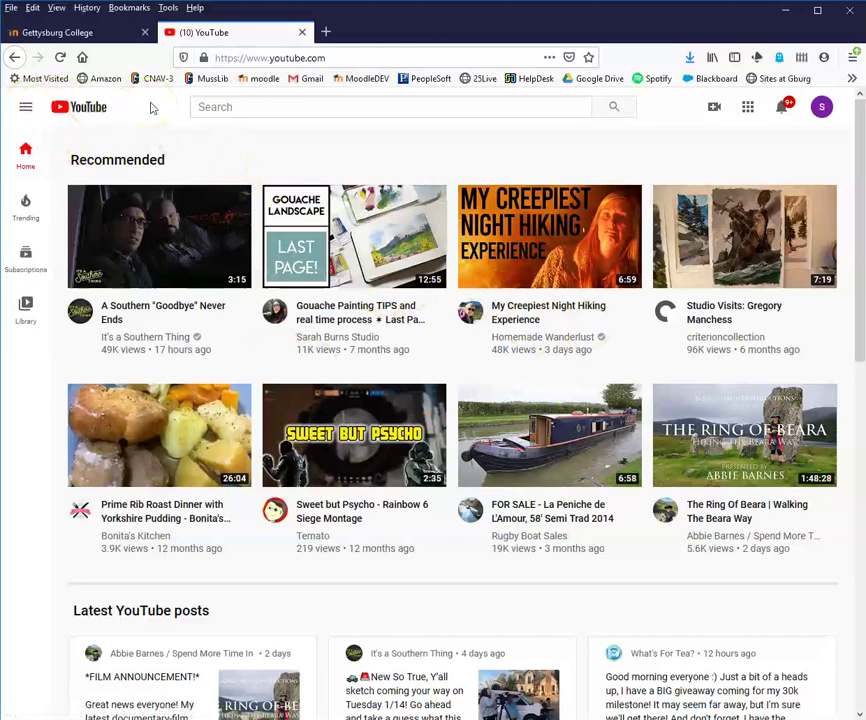
pyautogui.click(714, 110)
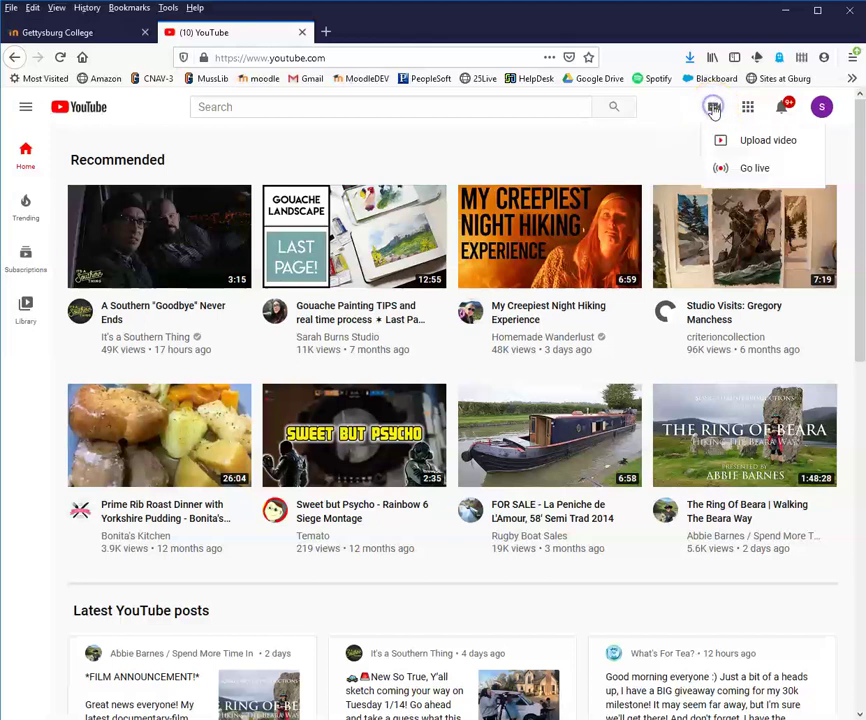
pyautogui.click(758, 141)
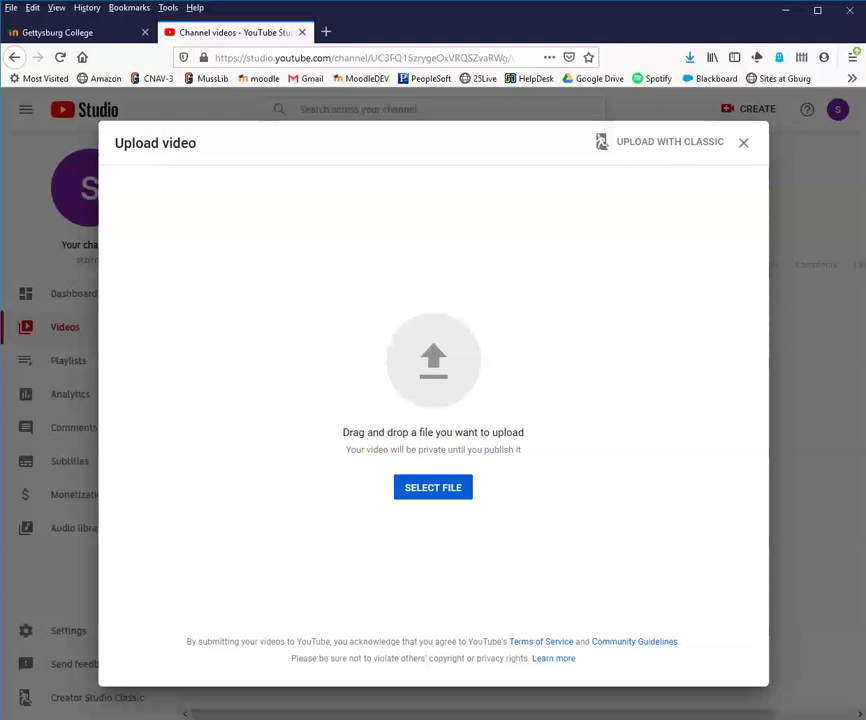
pyautogui.moveTo(1, 350); pyautogui.dragTo(433, 372)
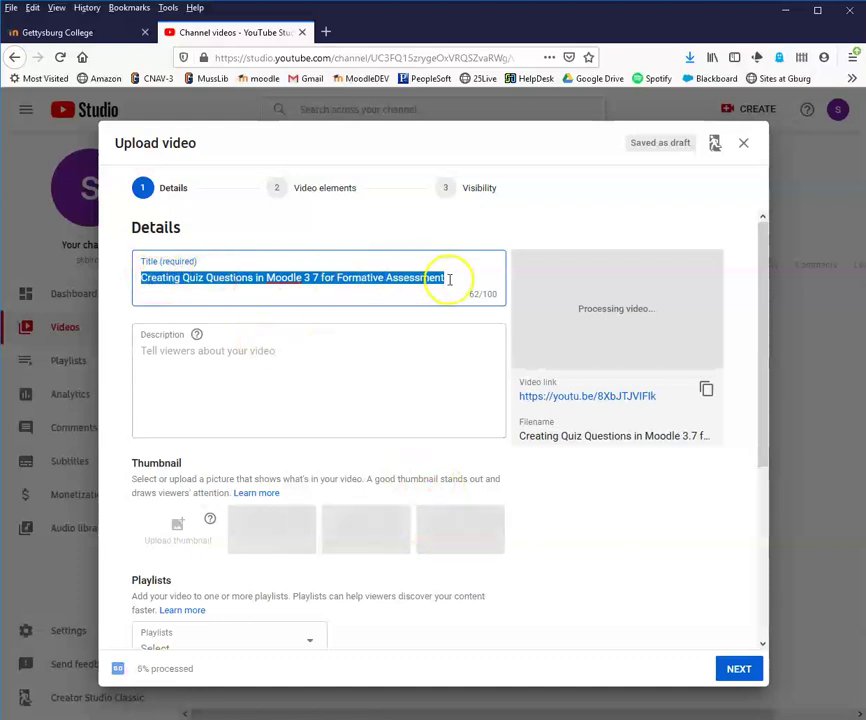
# Step: Set the description to "This video shows how to create questions for a quiz, and some of the feedback options that make them valuable as a learning tool."
pyautogui.click(202, 350)
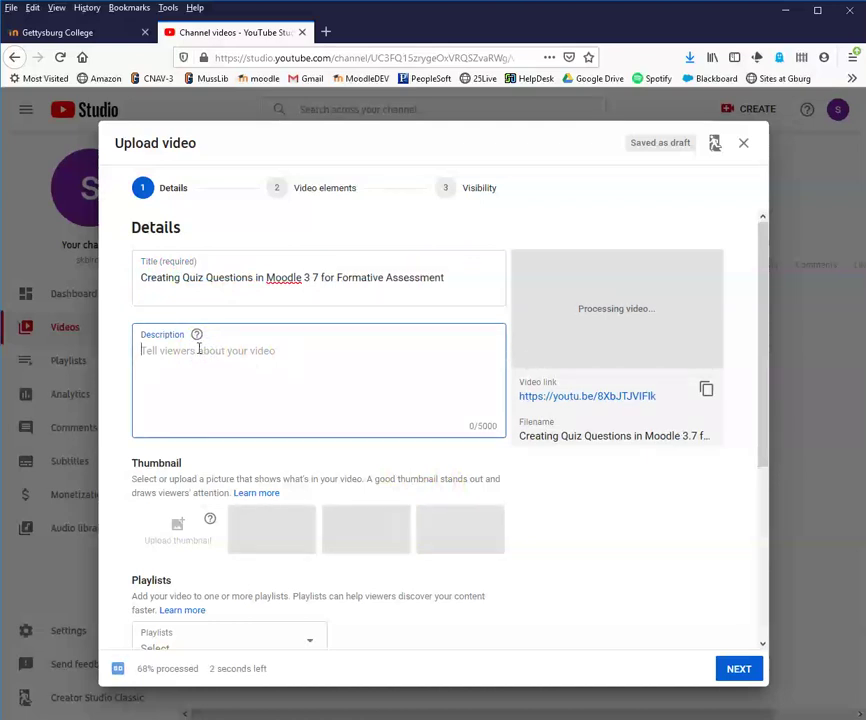
pyautogui.write('This ve')
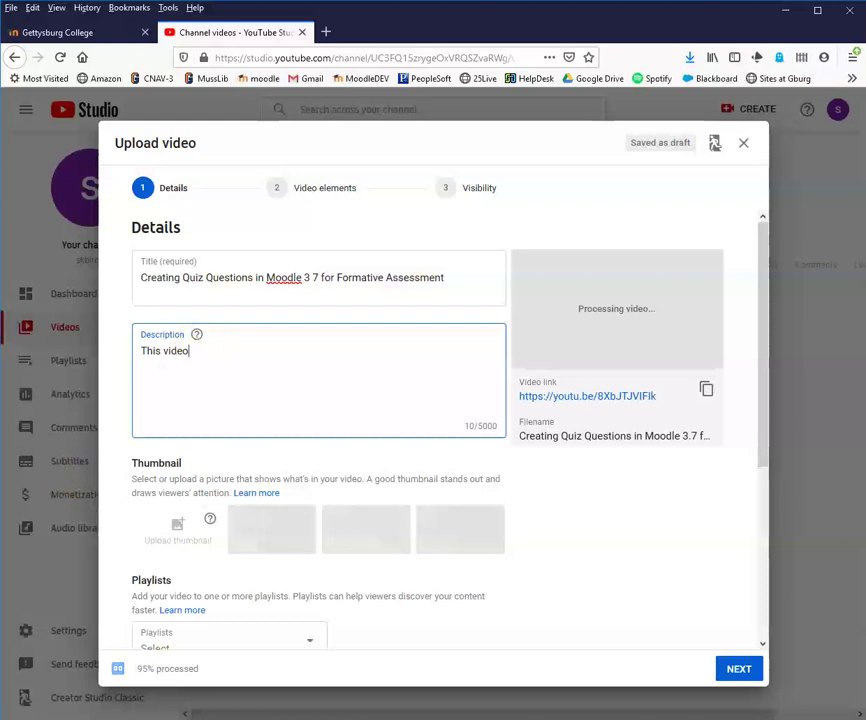
pyautogui.write('shows how to create questions for a quiz, and some of the feedback options that make them valuable as a learning tool.')
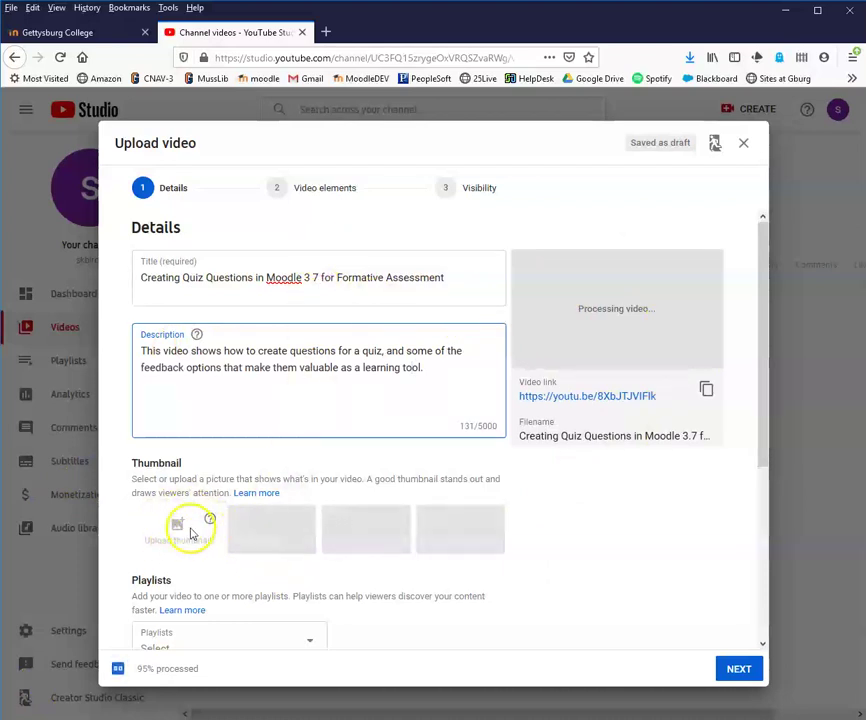
# Step: Add the video to the Moodle playlist and review the audience settings
pyautogui.scroll(-3, 291, 545)
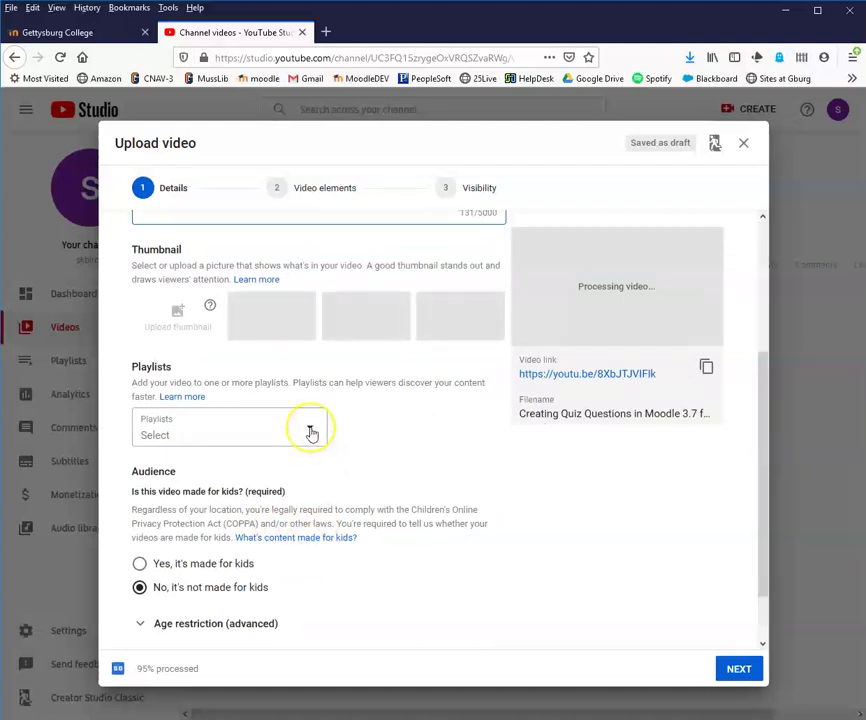
pyautogui.click(311, 431)
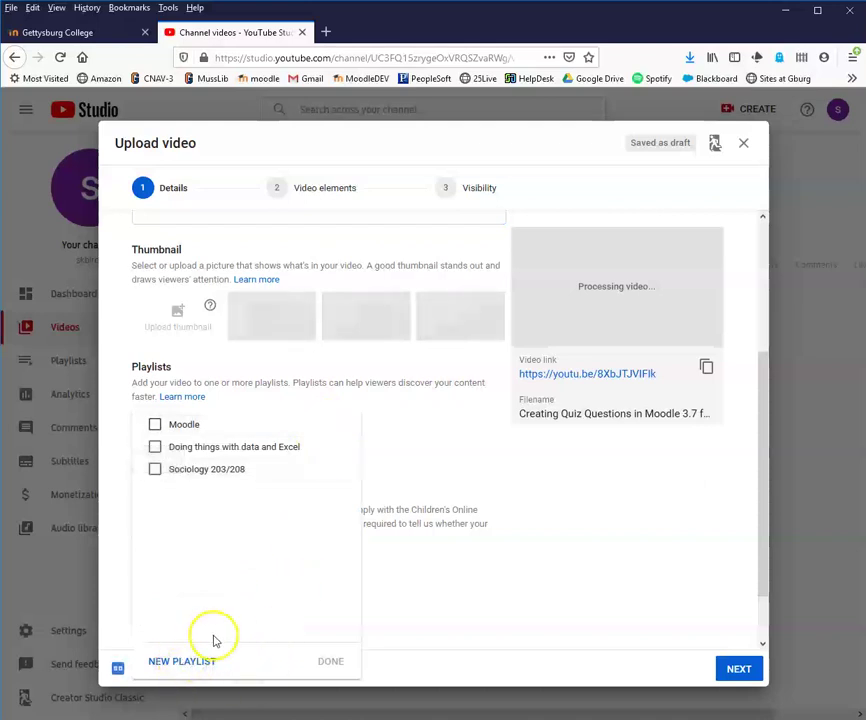
pyautogui.click(155, 425)
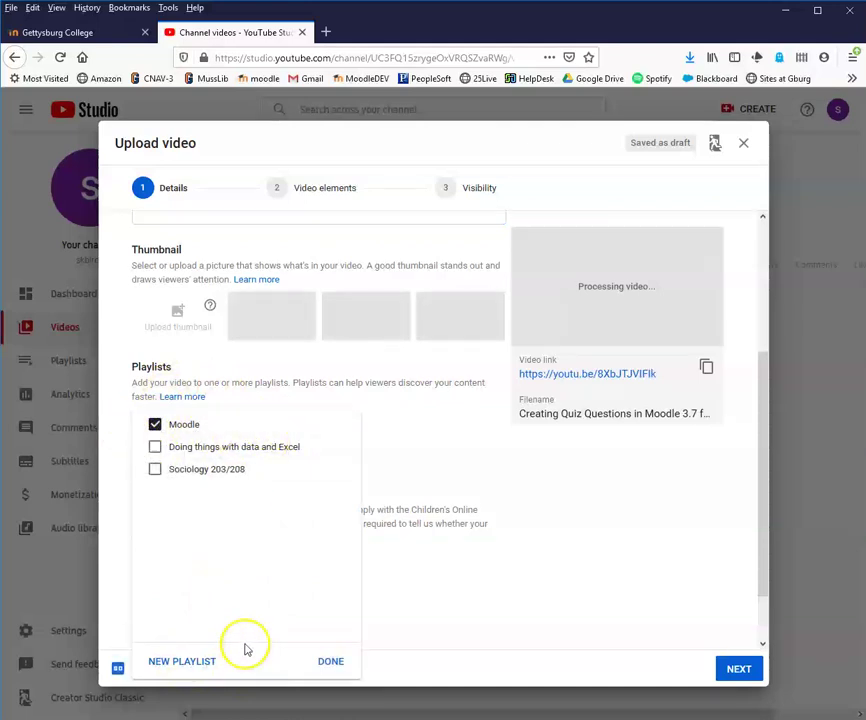
pyautogui.click(330, 664)
pyautogui.scroll(-1, 389, 564)
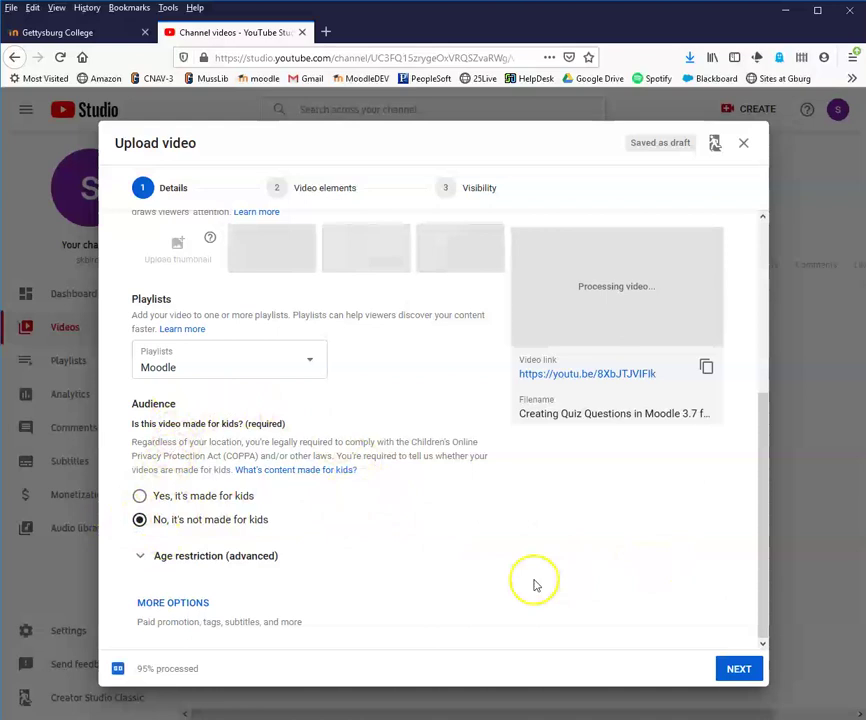
pyautogui.scroll(1, 460, 566)
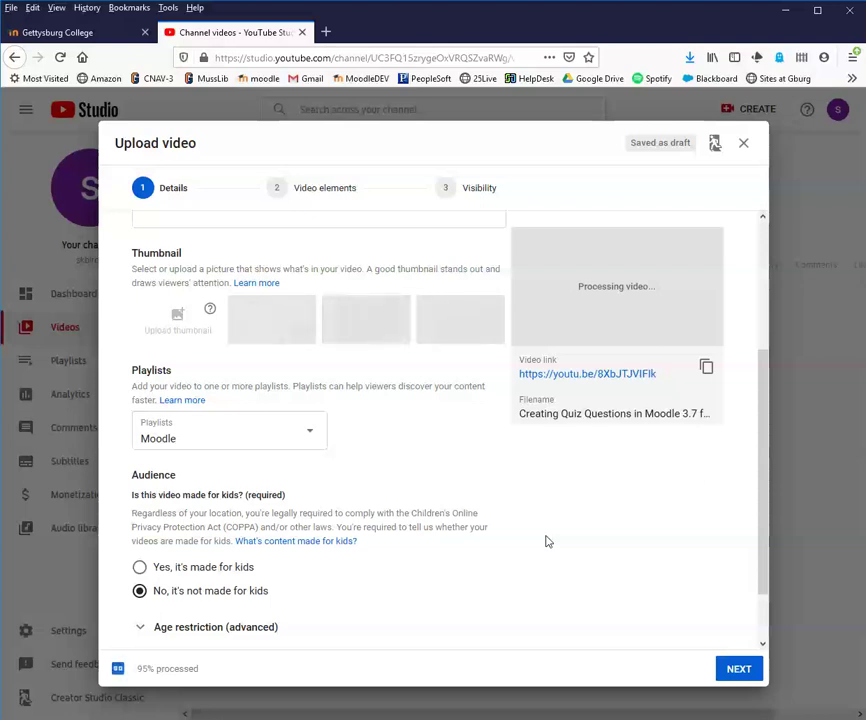
pyautogui.click(593, 378)
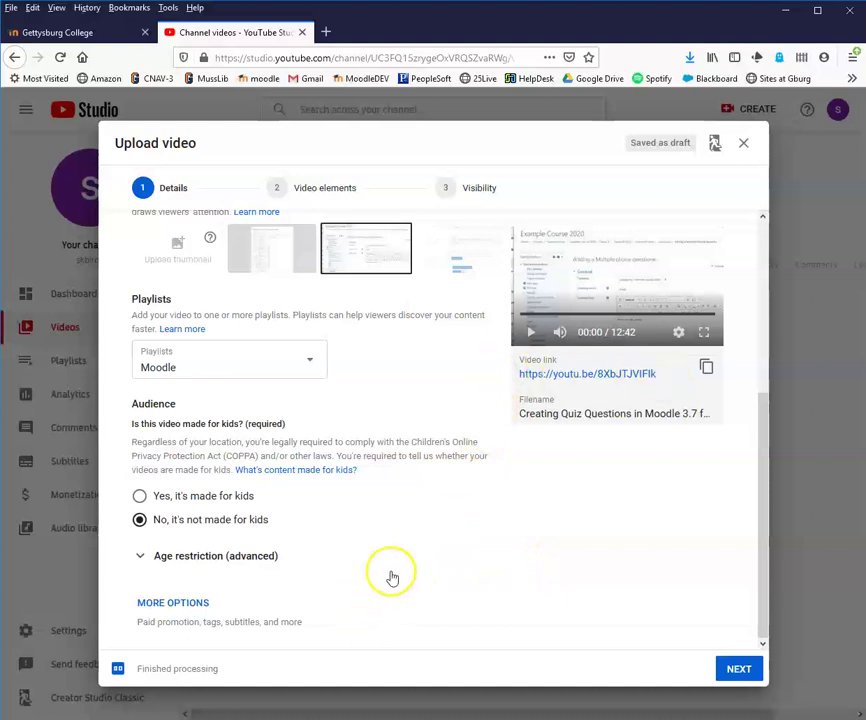
# Step: Continue past the video elements without adding any and publish the video now with Public visibility
pyautogui.click(740, 670)
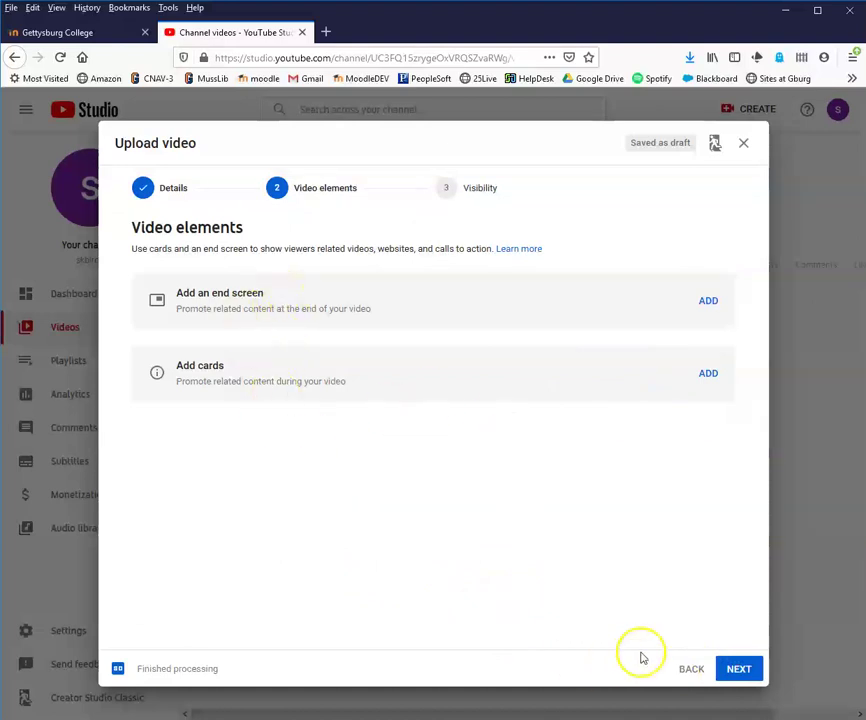
pyautogui.click(740, 670)
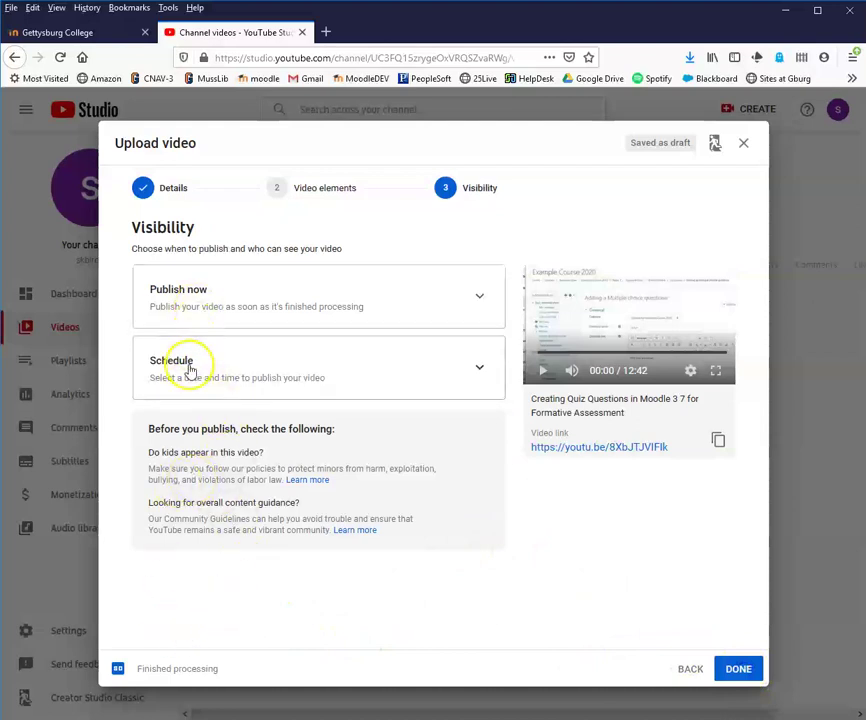
pyautogui.click(479, 297)
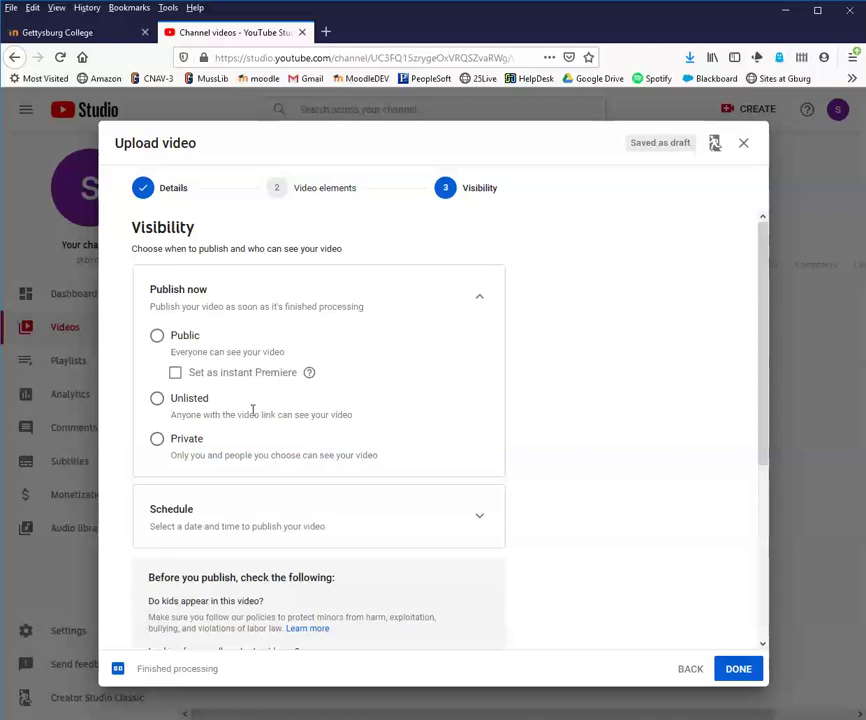
pyautogui.scroll(-5, 615, 456)
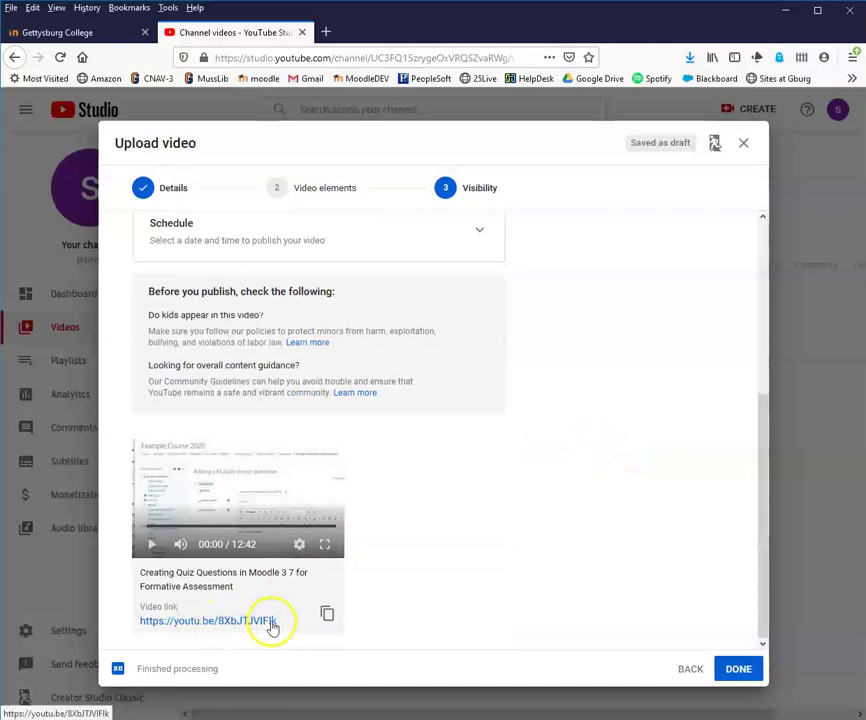
pyautogui.scroll(5, 510, 563)
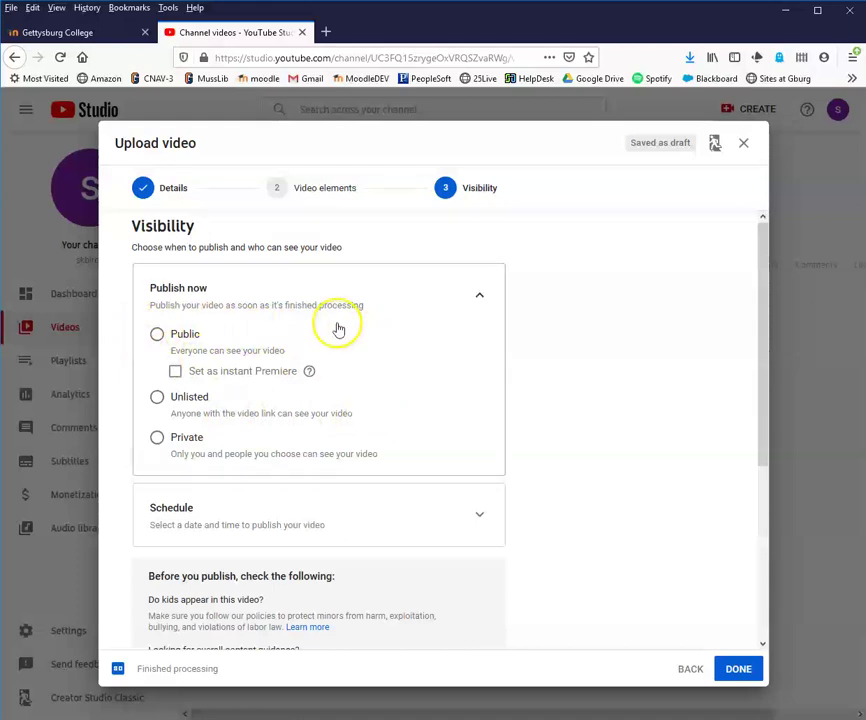
pyautogui.click(157, 401)
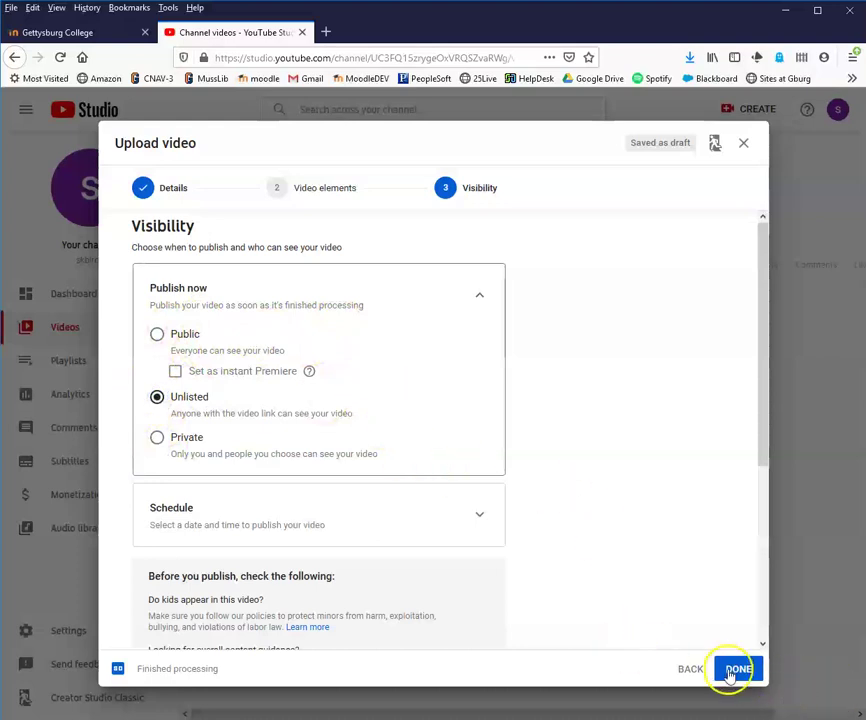
pyautogui.click(157, 336)
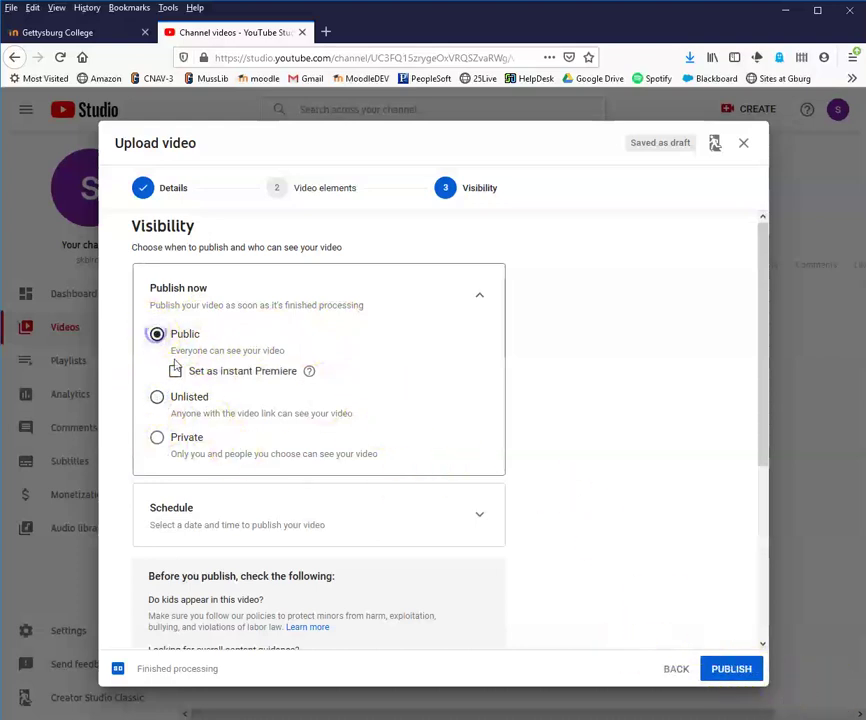
pyautogui.click(733, 670)
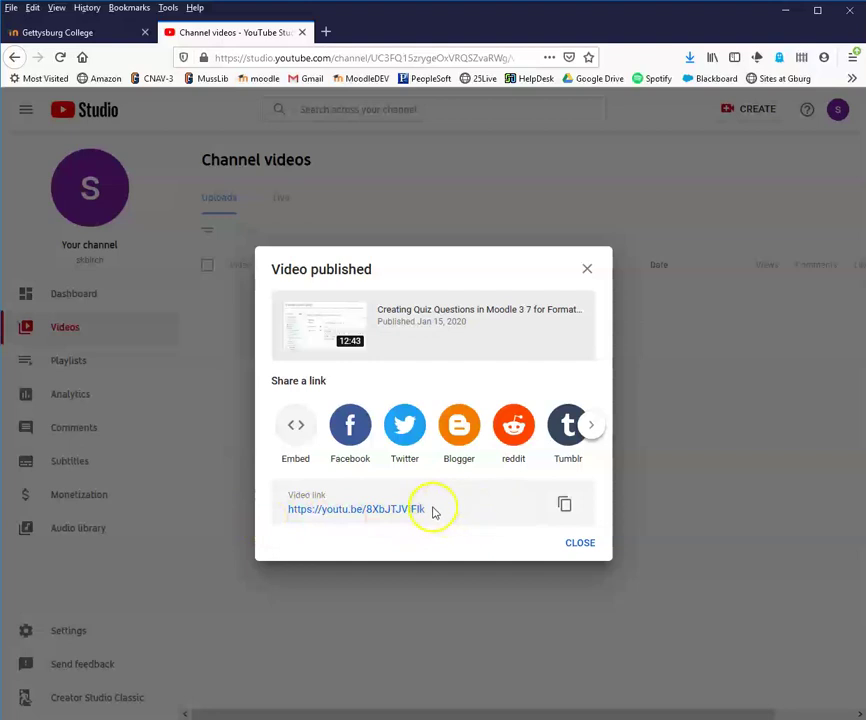
# Step: Copy the published video's iframe embed code and close the sharing dialogs
pyautogui.click(301, 429)
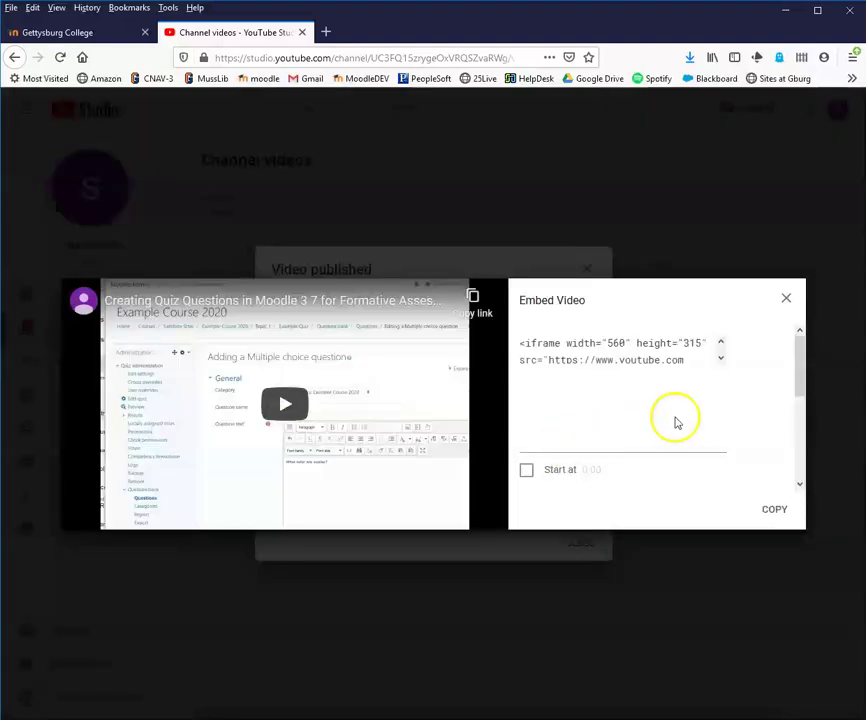
pyautogui.moveTo(521, 343); pyautogui.dragTo(704, 417)
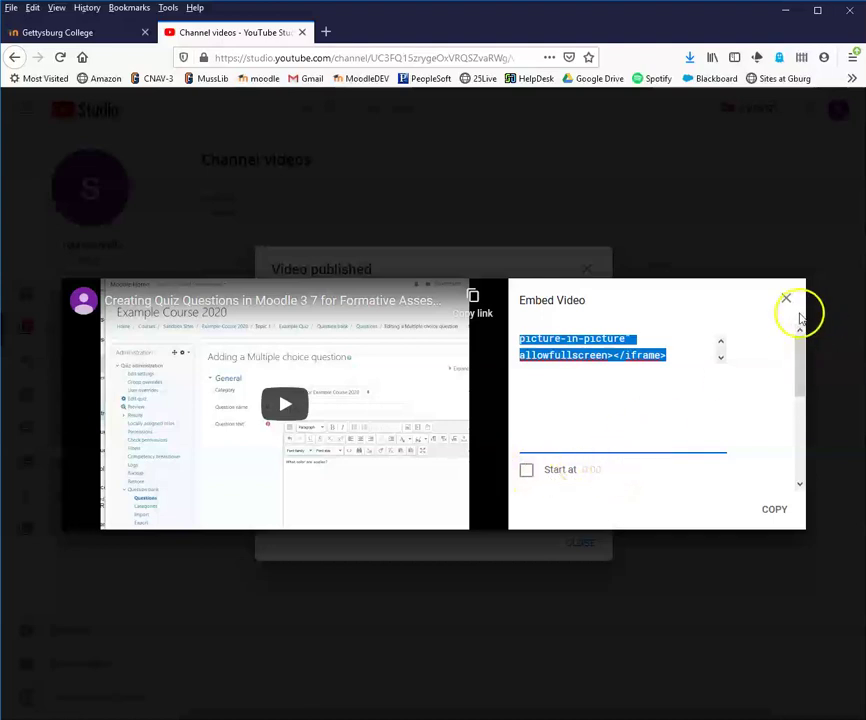
pyautogui.click(777, 511)
pyautogui.click(786, 297)
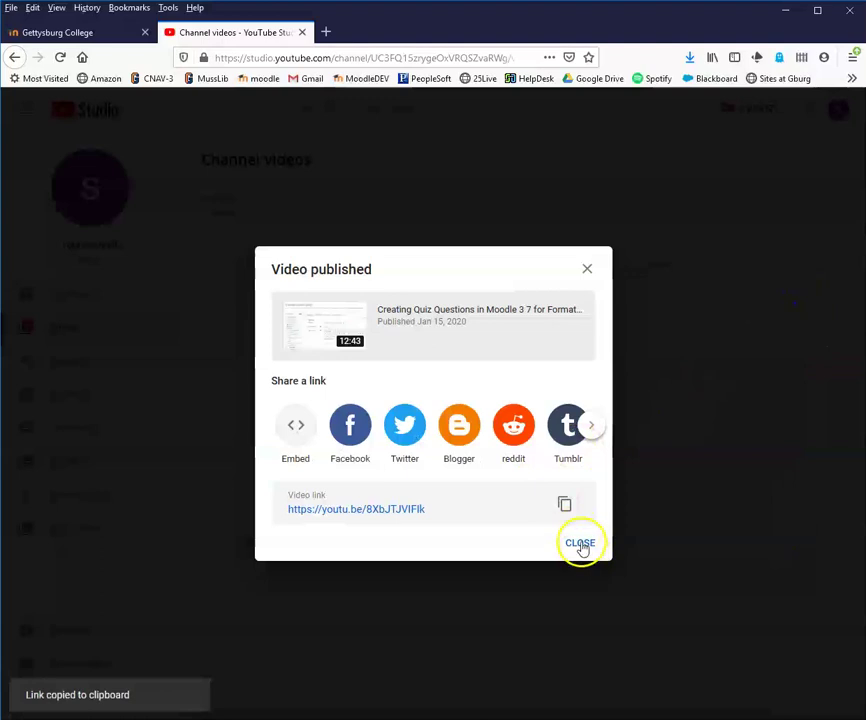
pyautogui.click(582, 548)
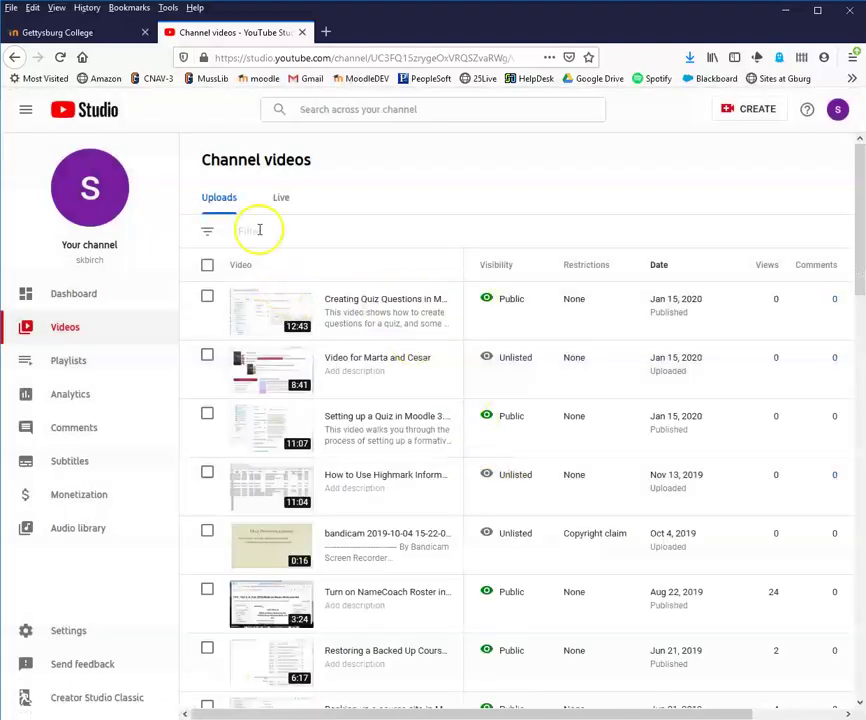
# Step: Switch to the Gettysburg College Moodle site, open Example Course 2 and turn editing on
pyautogui.click(106, 30)
pyautogui.click(288, 374)
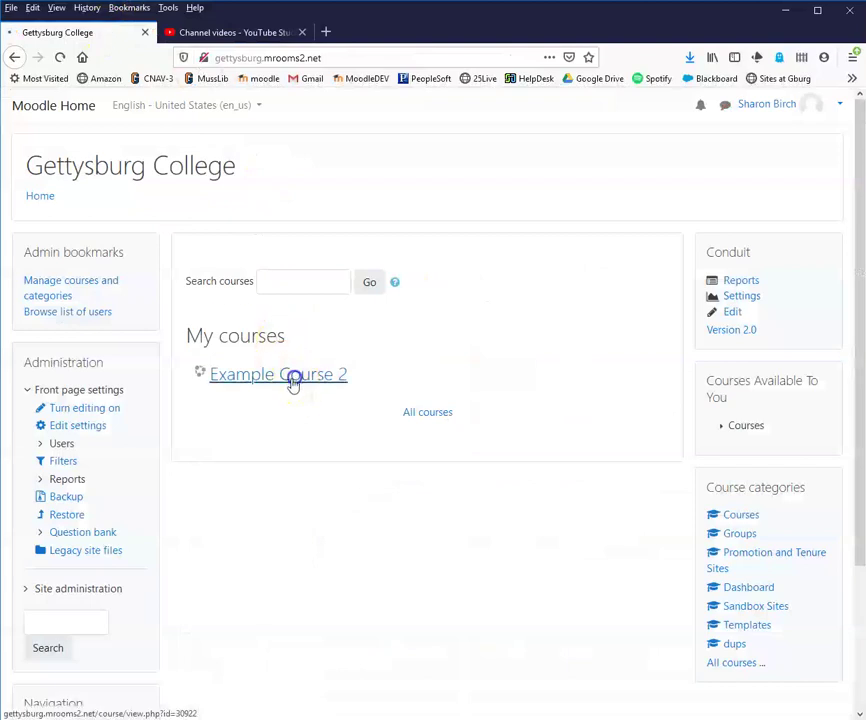
pyautogui.scroll(-1, 425, 475)
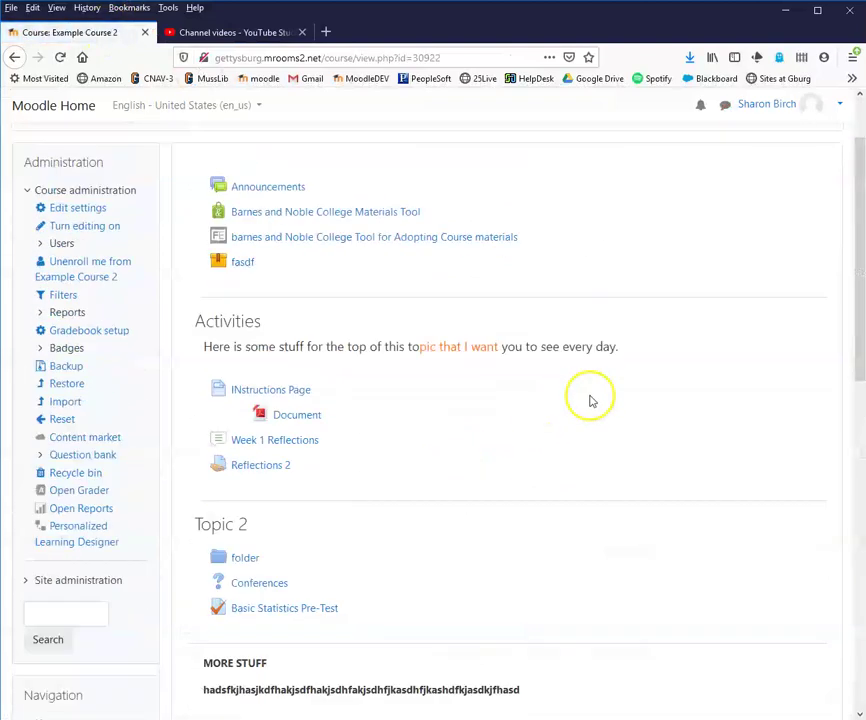
pyautogui.scroll(1, 590, 396)
pyautogui.click(784, 200)
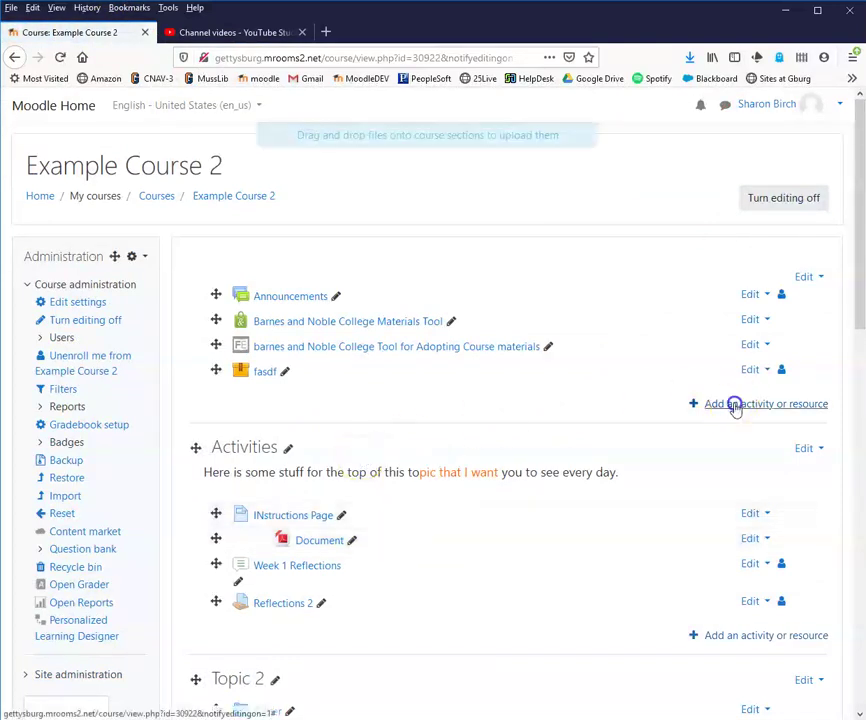
# Step: Add a Page resource to the first section of the course and name it "asdfasdf"
pyautogui.click(735, 403)
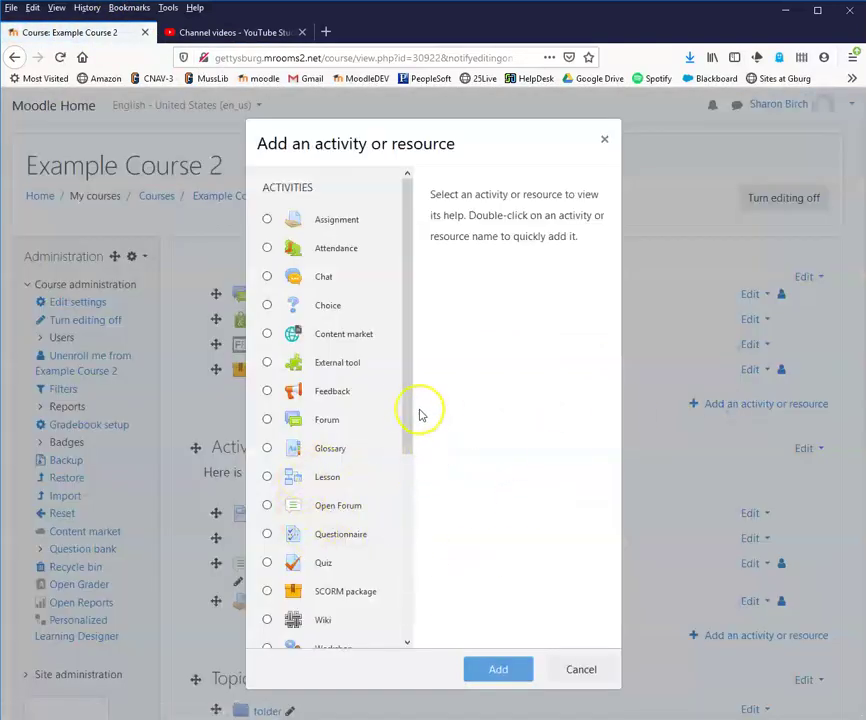
pyautogui.moveTo(410, 410); pyautogui.dragTo(400, 618)
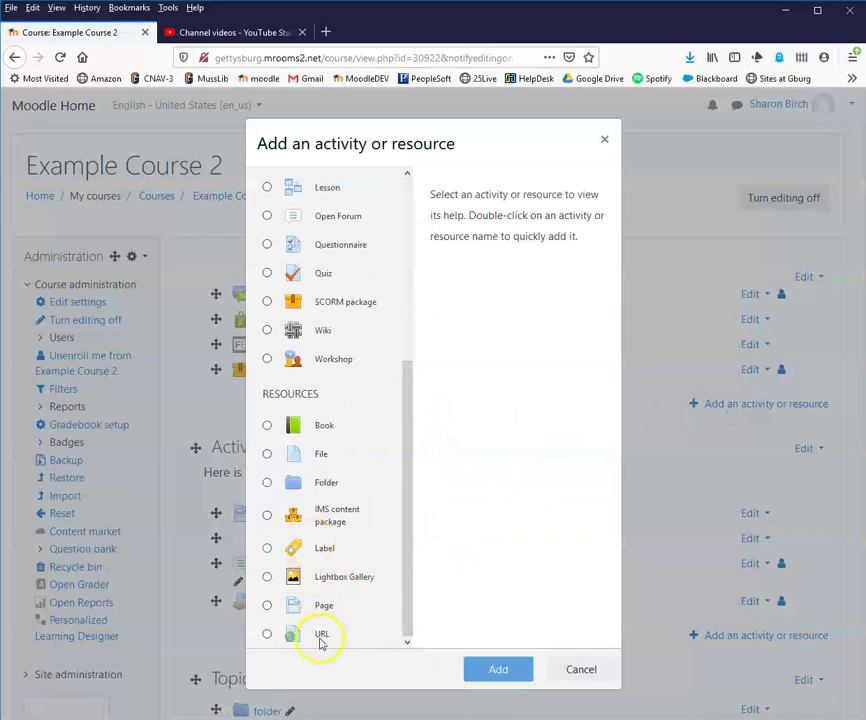
pyautogui.click(268, 605)
pyautogui.click(496, 670)
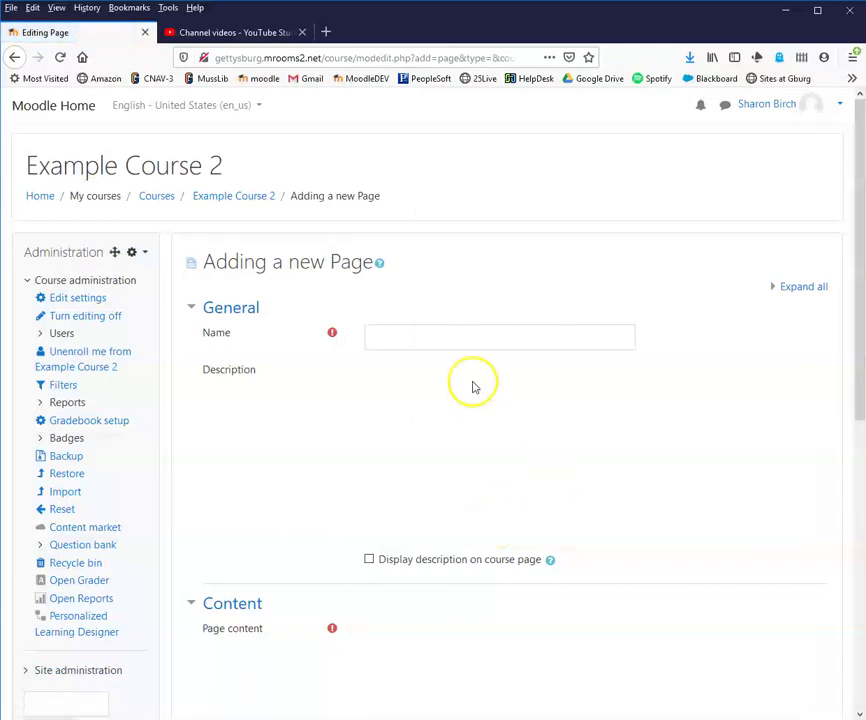
pyautogui.click(421, 334)
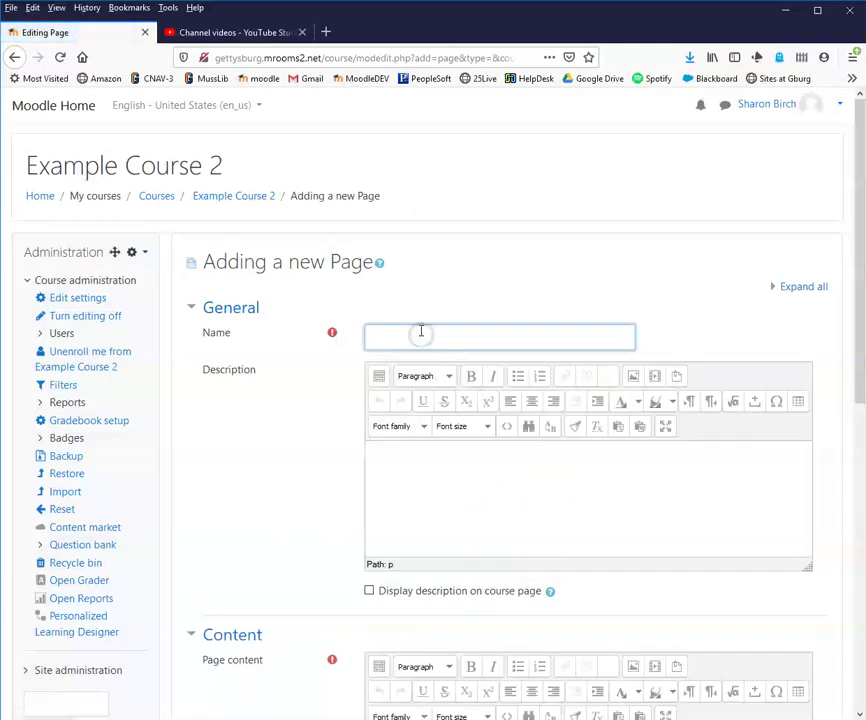
pyautogui.write('asdfasdf')
# Step: Paste the copied embed code into the page content's HTML source, update it, and save the page, returning to the course
pyautogui.scroll(-5, 416, 455)
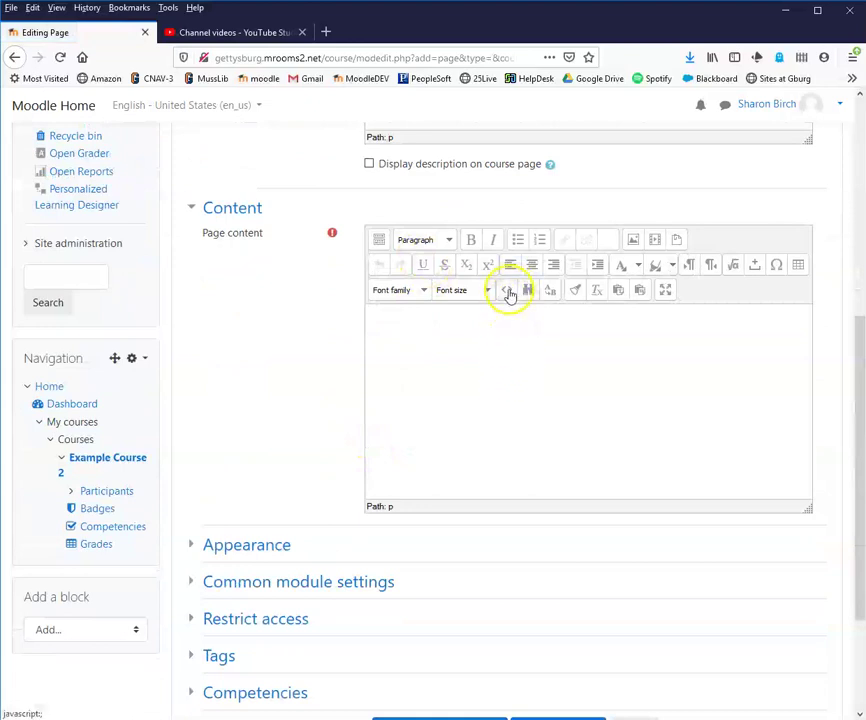
pyautogui.click(508, 291)
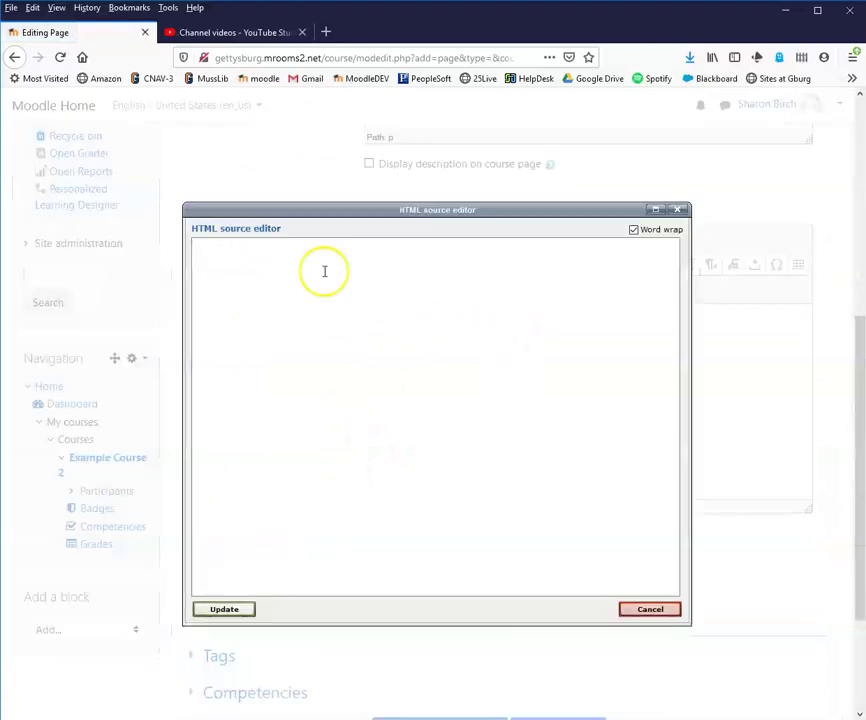
pyautogui.hotkey('ctrl', 'v')
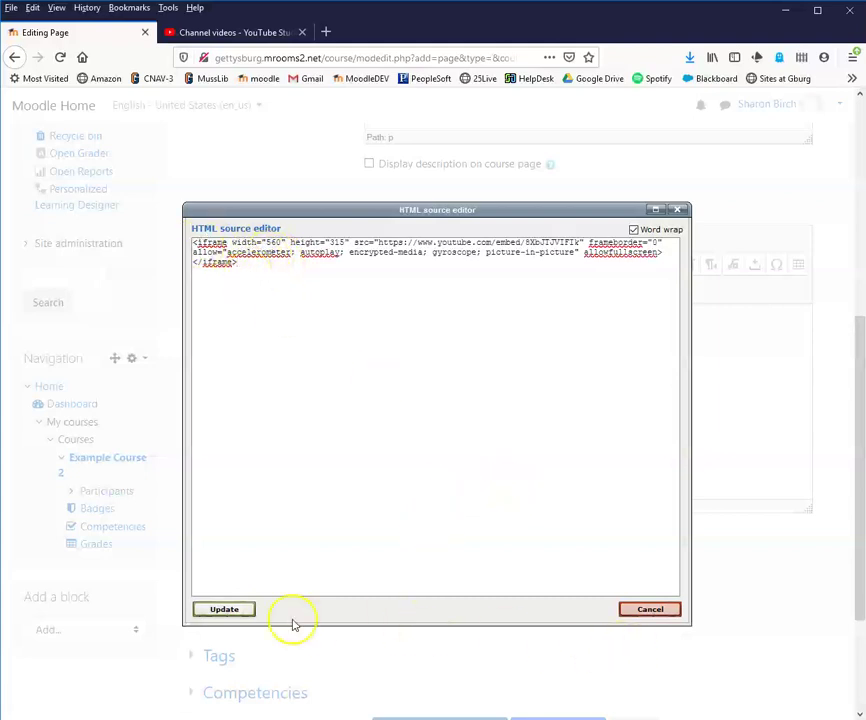
pyautogui.click(246, 611)
pyautogui.scroll(-3, 495, 588)
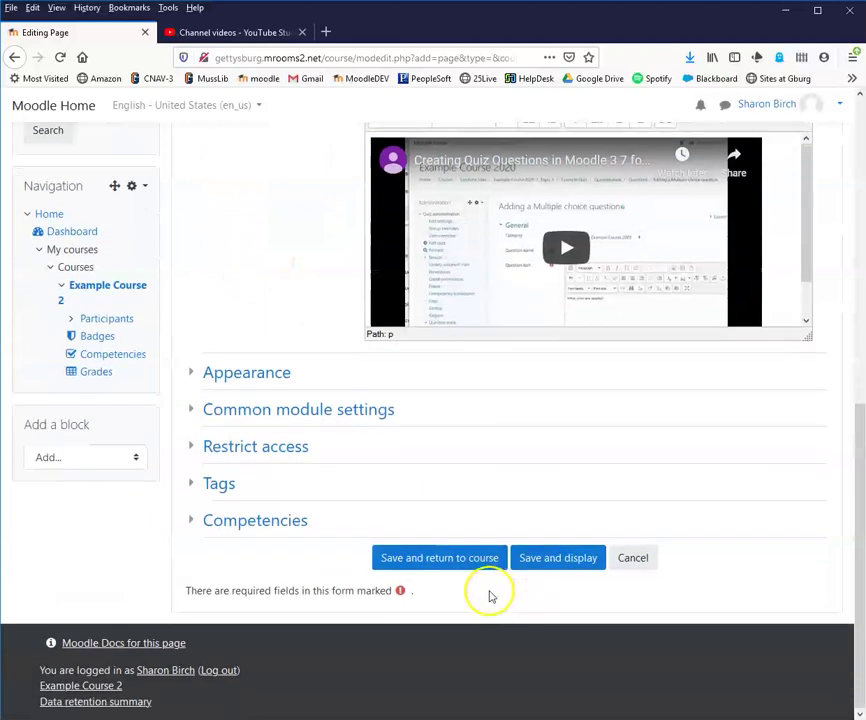
pyautogui.click(437, 558)
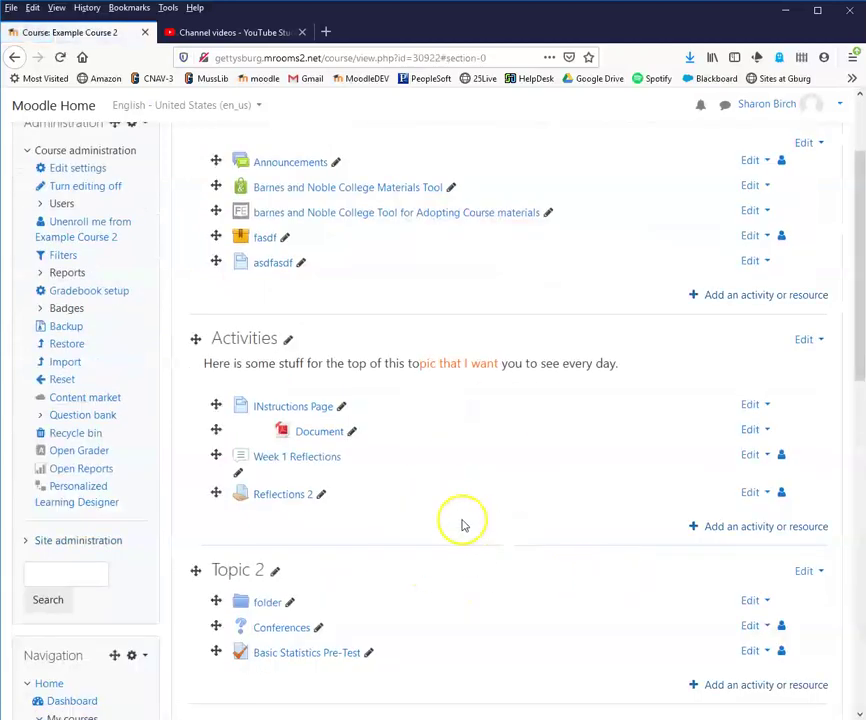
# Step: Open the asdfasdf page and briefly play the embedded video to test it, then pause it
pyautogui.click(273, 263)
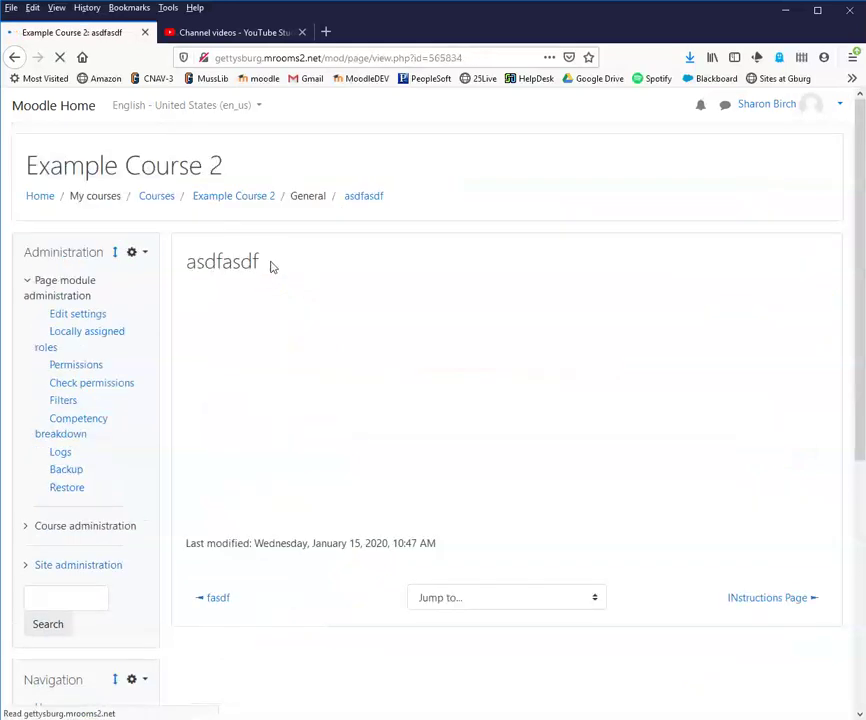
pyautogui.click(380, 398)
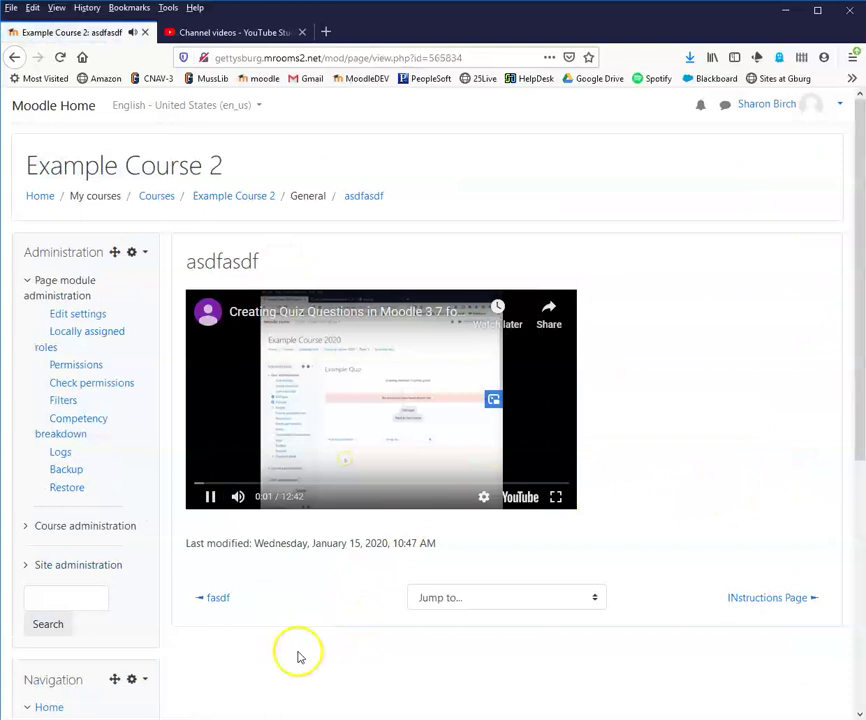
pyautogui.click(209, 495)
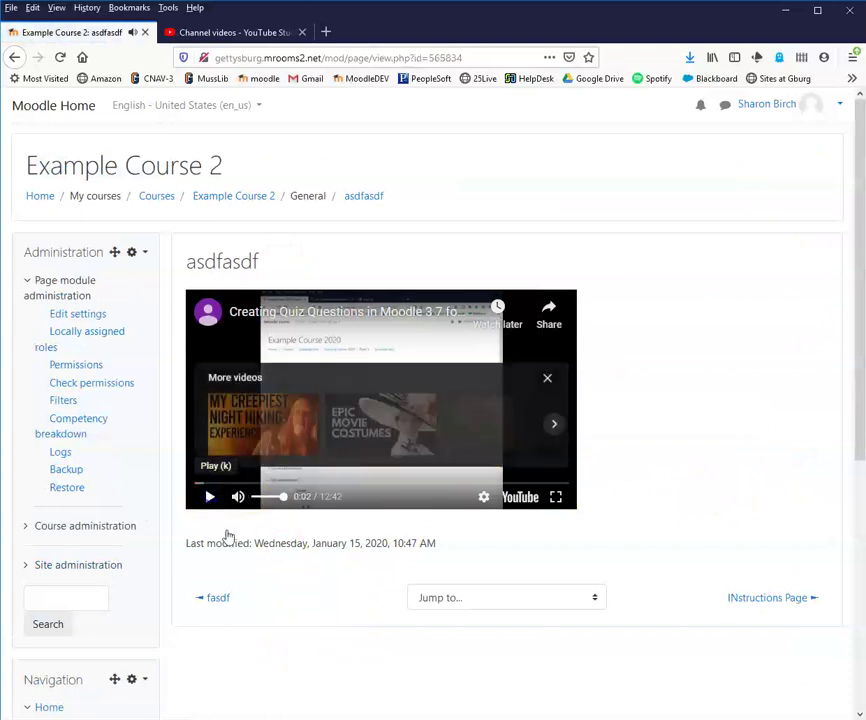